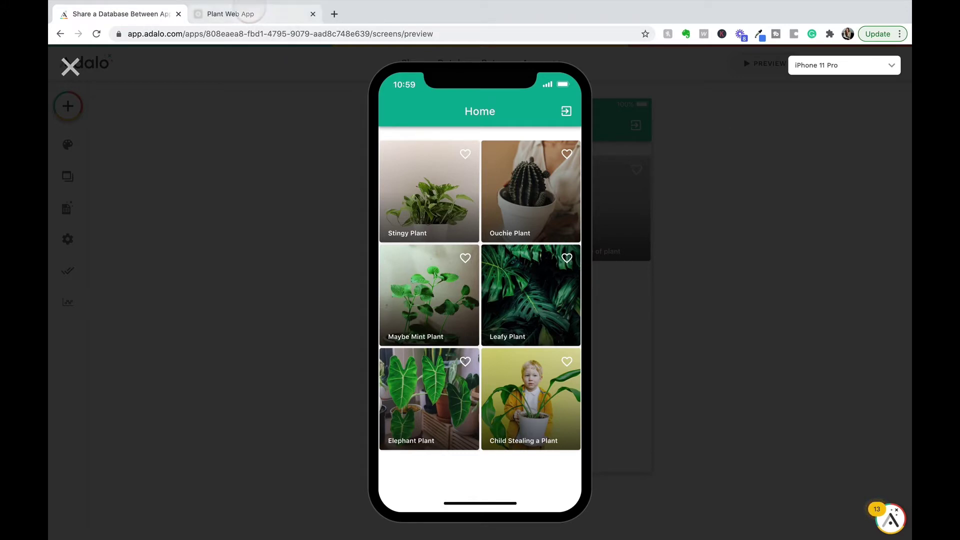
- Compare the web app and mobile app previews across browser tabs, then close the phone preview
click(250, 15)
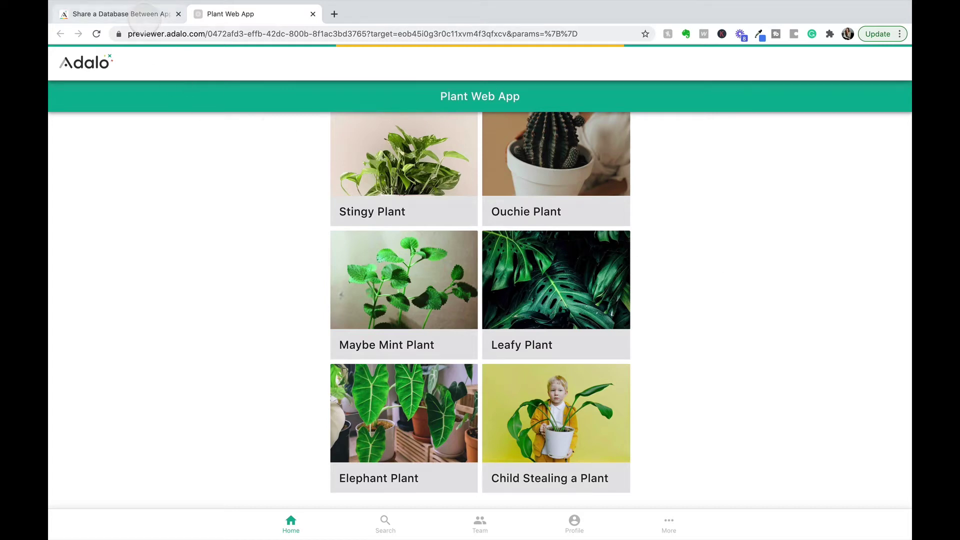
click(146, 18)
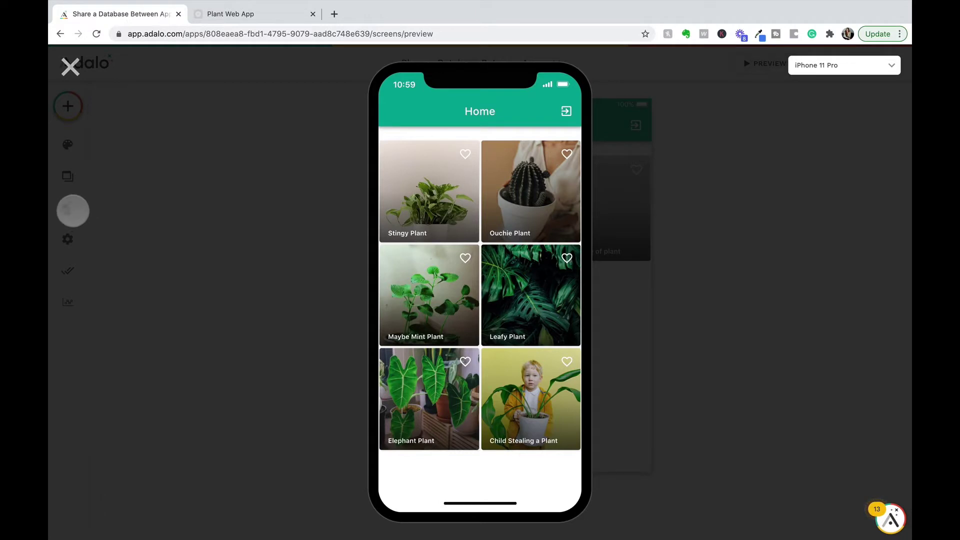
click(70, 66)
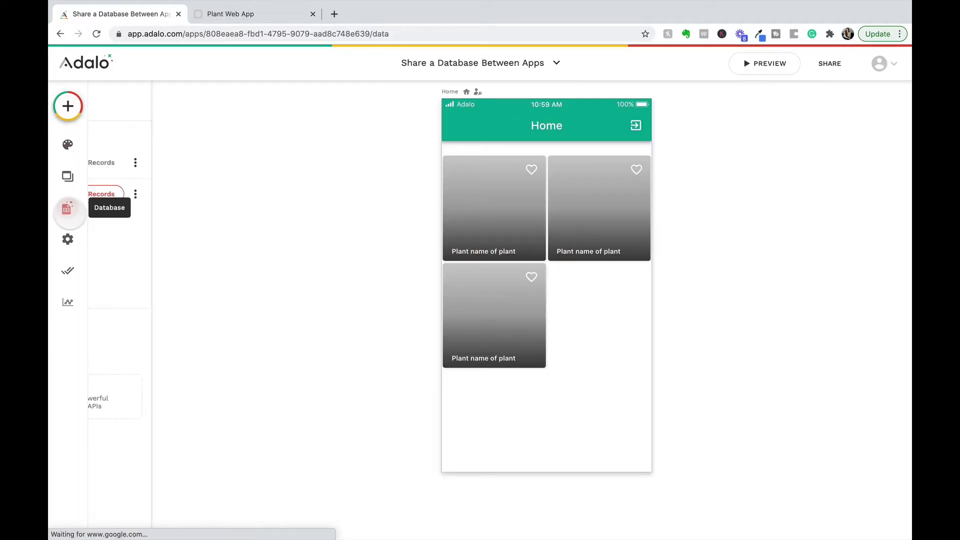
- Check the mobile app's six-record Plants collection, then open the app list
click(67, 208)
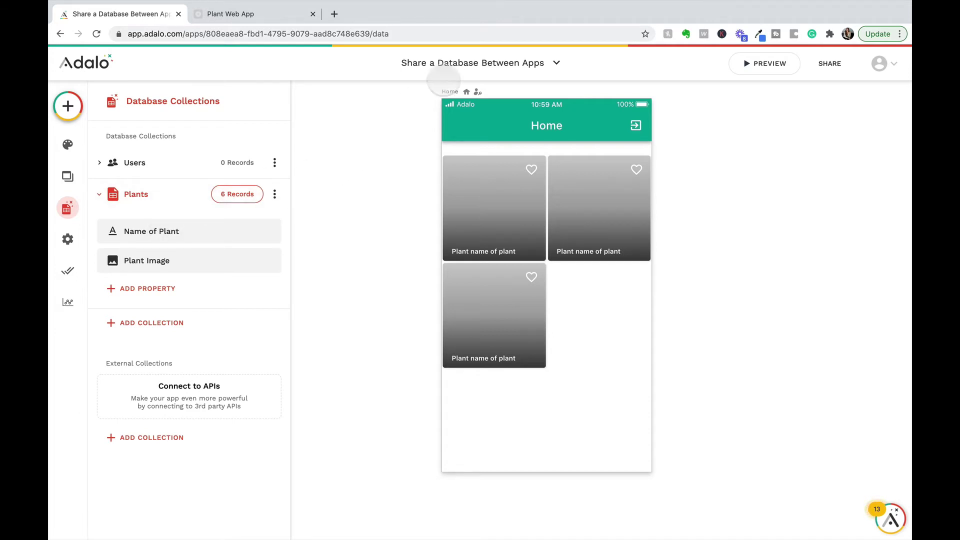
click(473, 65)
- Start a new Desktop Web App from the Blank template
click(461, 418)
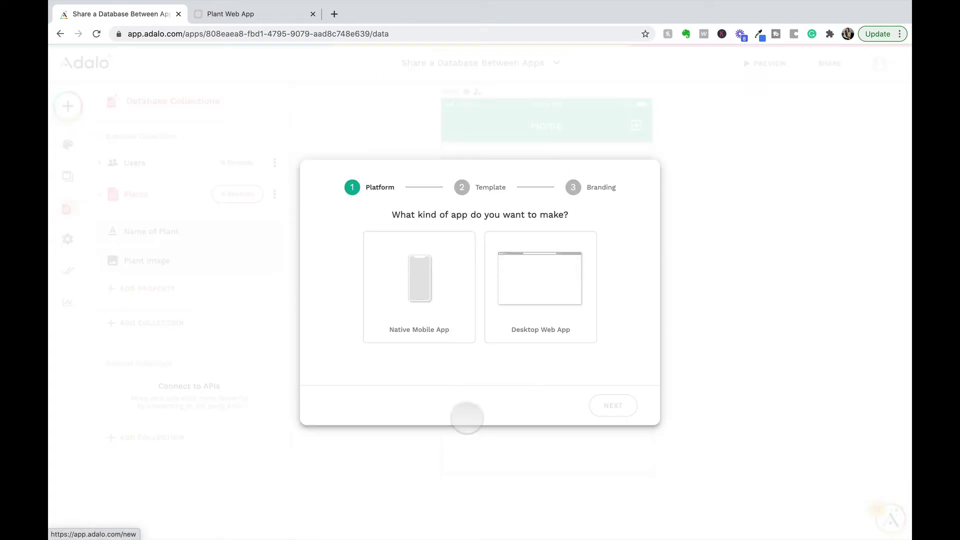
click(531, 297)
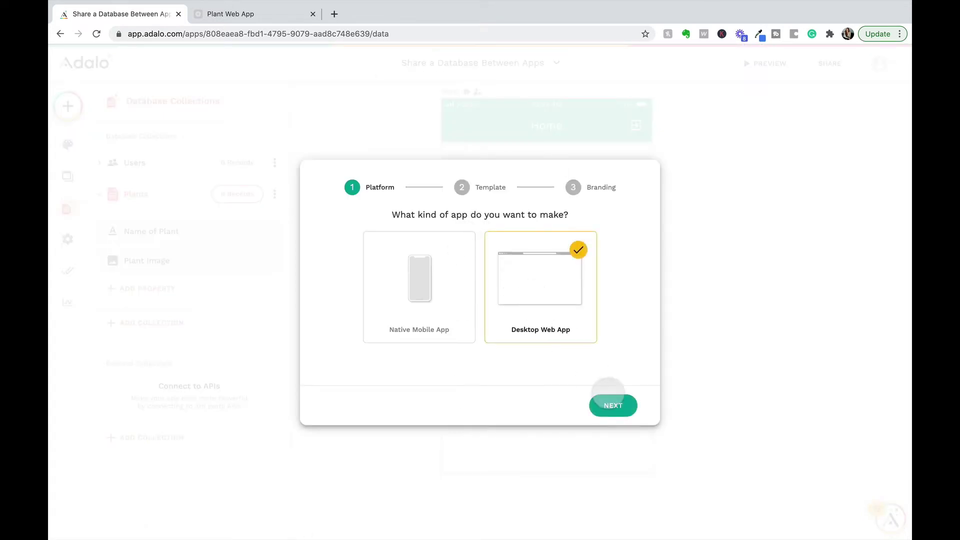
click(612, 397)
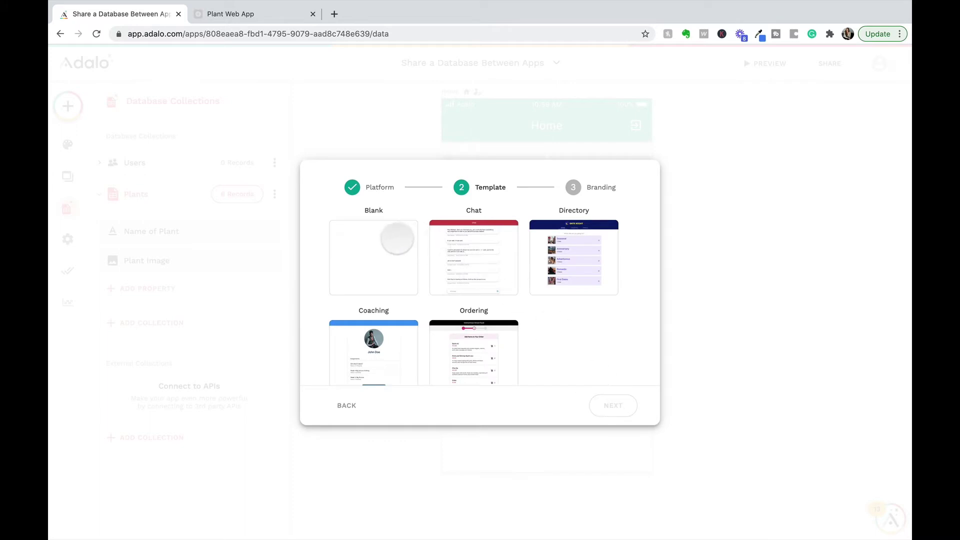
click(397, 239)
click(613, 406)
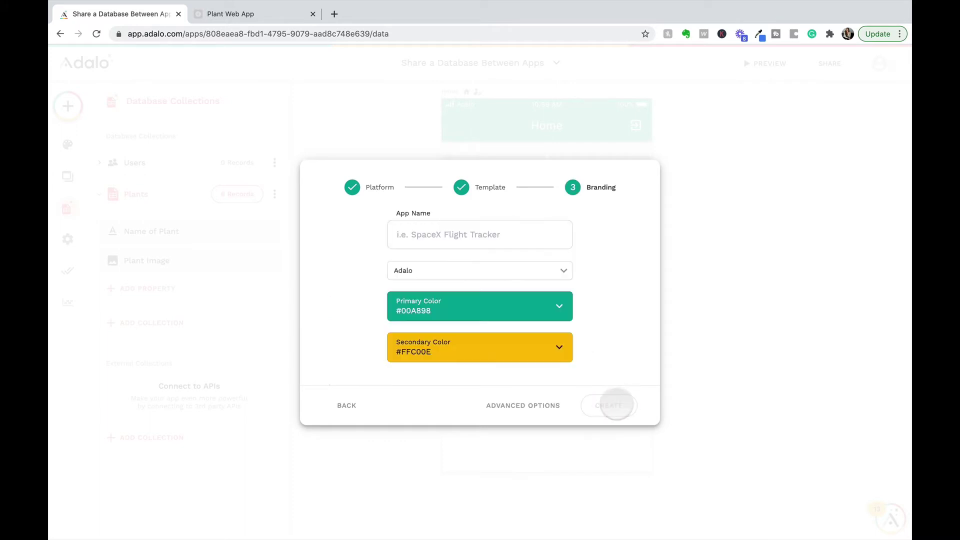
- Name the app 'Plant Web App', share the mobile plant app's database, and create it
click(497, 236)
text(Plan)
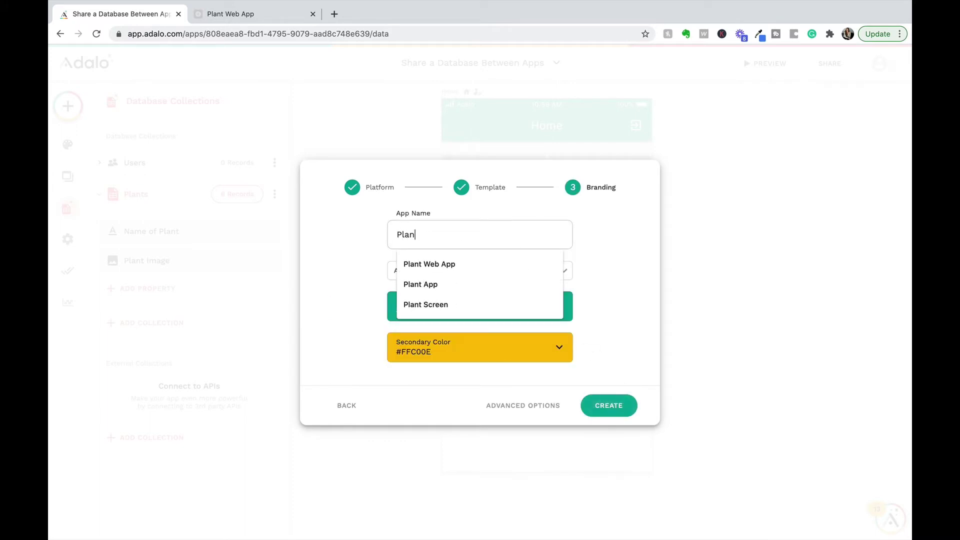
text(t Web App)
click(491, 264)
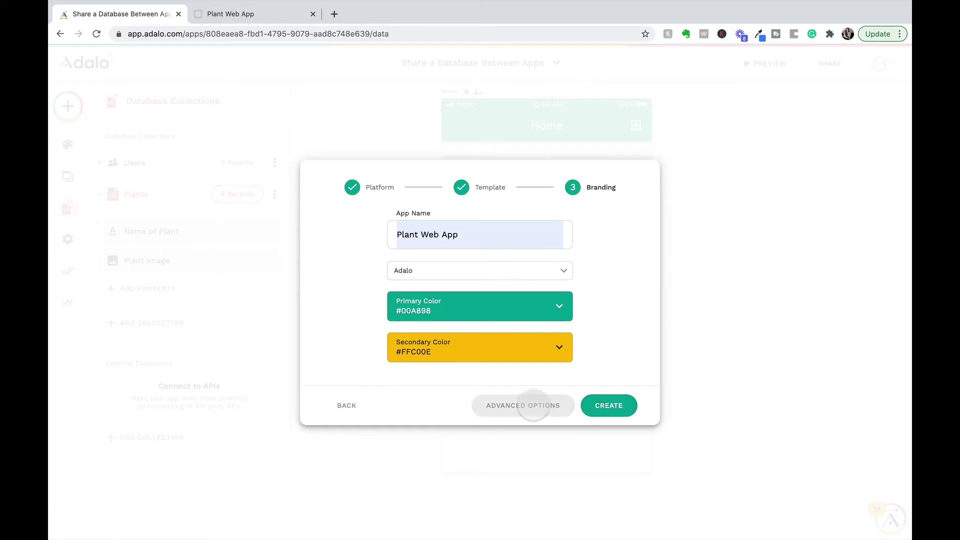
click(523, 405)
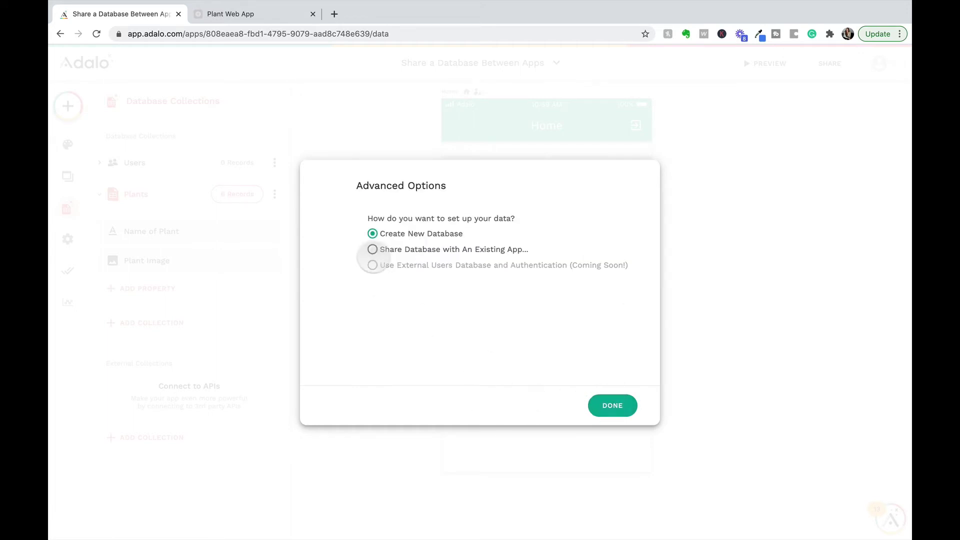
click(373, 249)
click(439, 286)
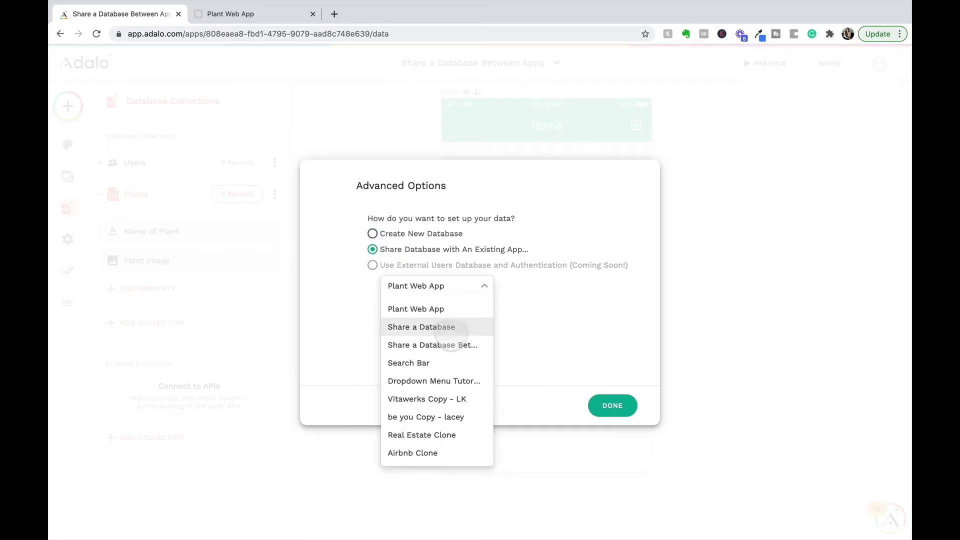
click(451, 344)
click(612, 409)
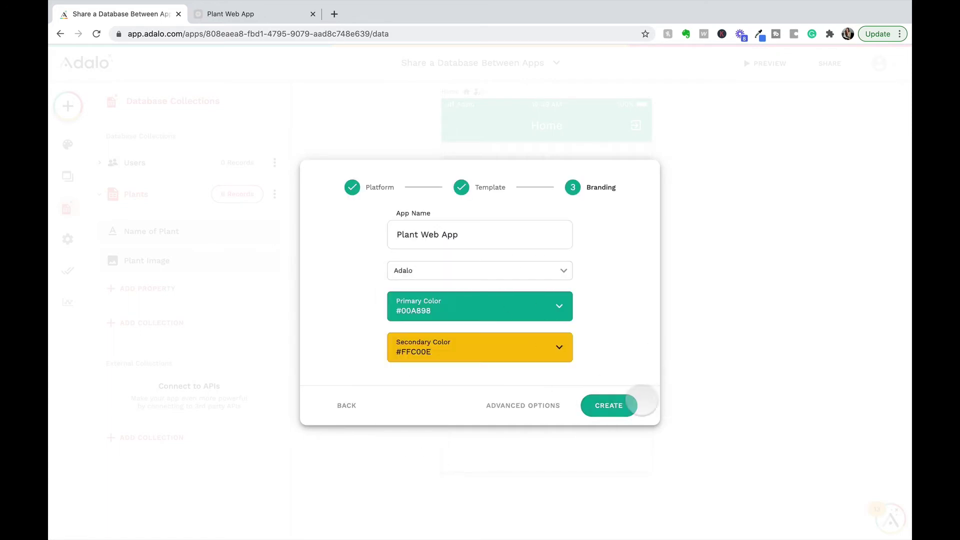
click(621, 403)
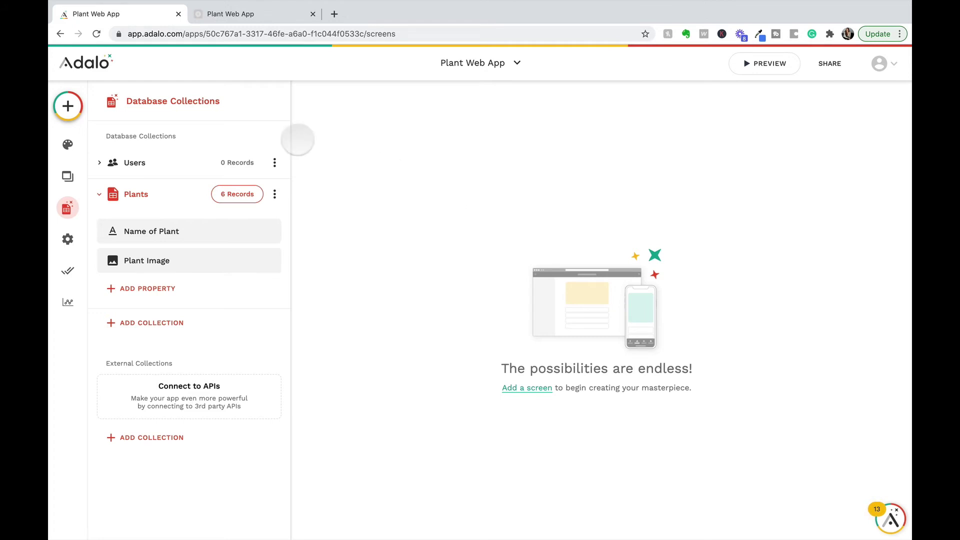
- Add a Bottom Nav template screen named 'Plant Web App'
click(68, 106)
click(238, 104)
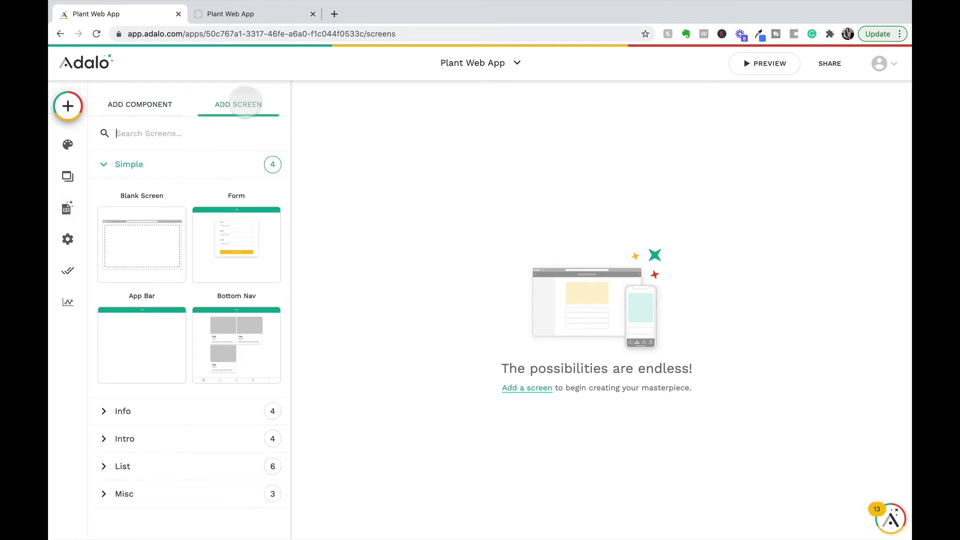
click(237, 331)
click(425, 290)
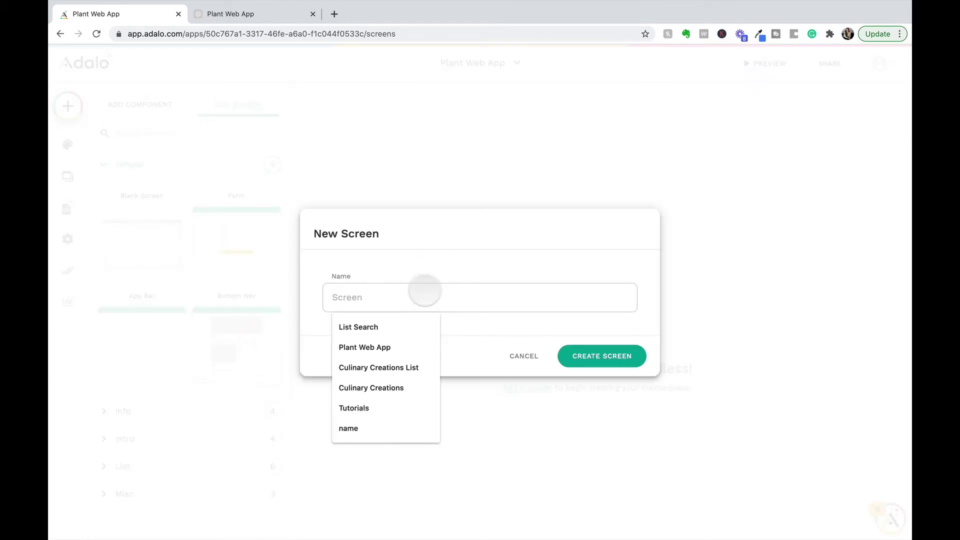
click(393, 346)
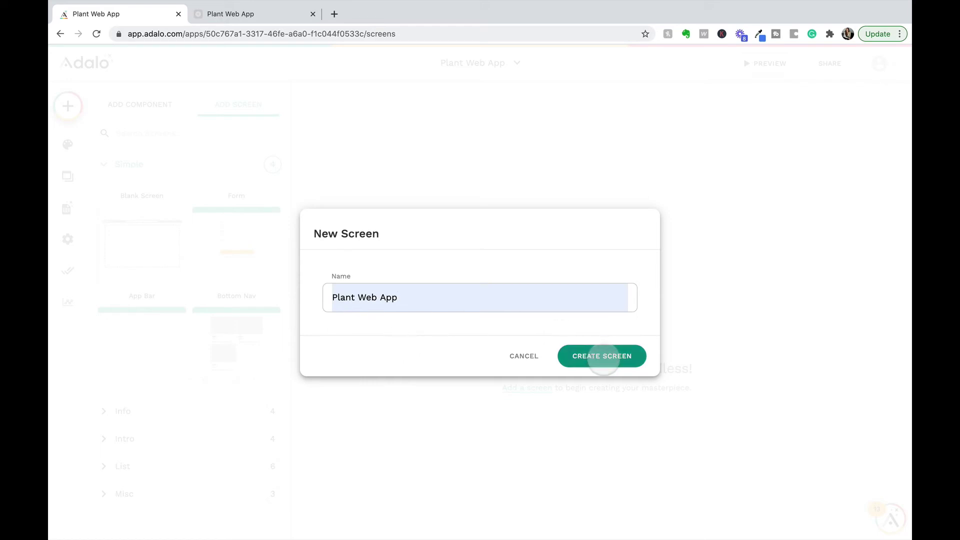
click(602, 356)
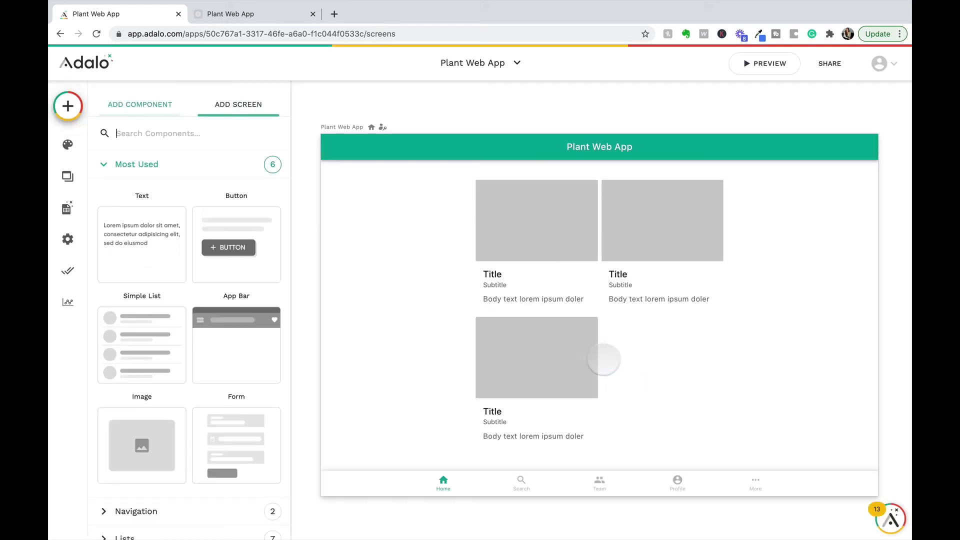
click(555, 241)
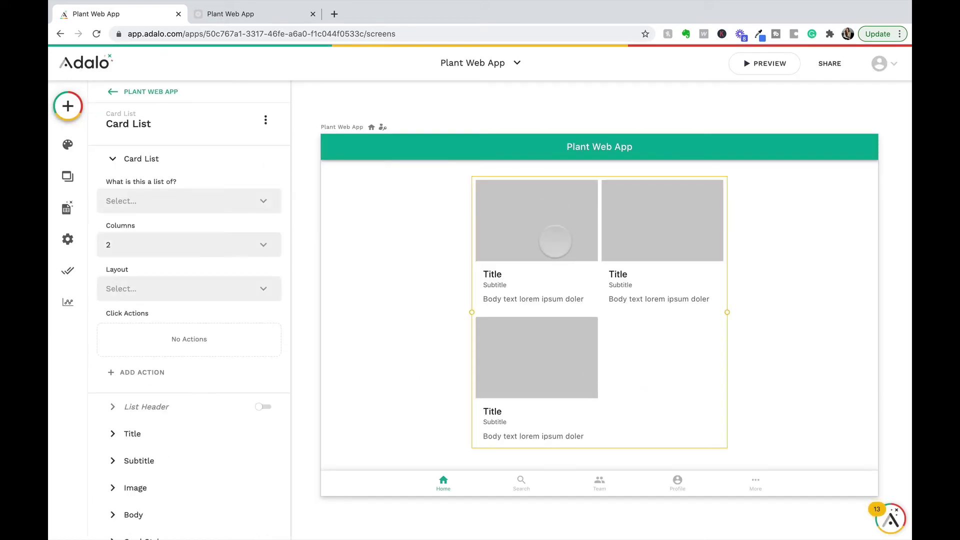
- Make the card list show Plants, with subtitle and body text turned off
click(231, 200)
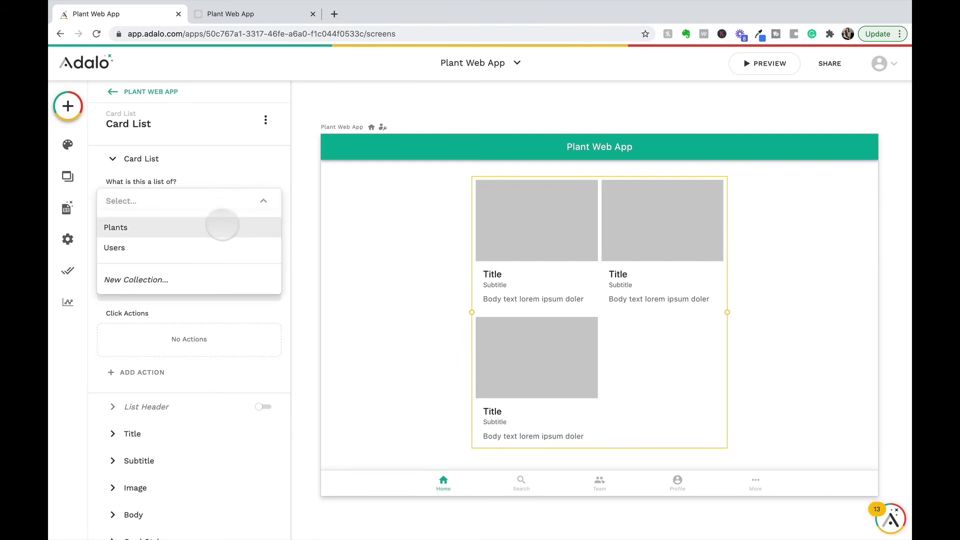
click(222, 225)
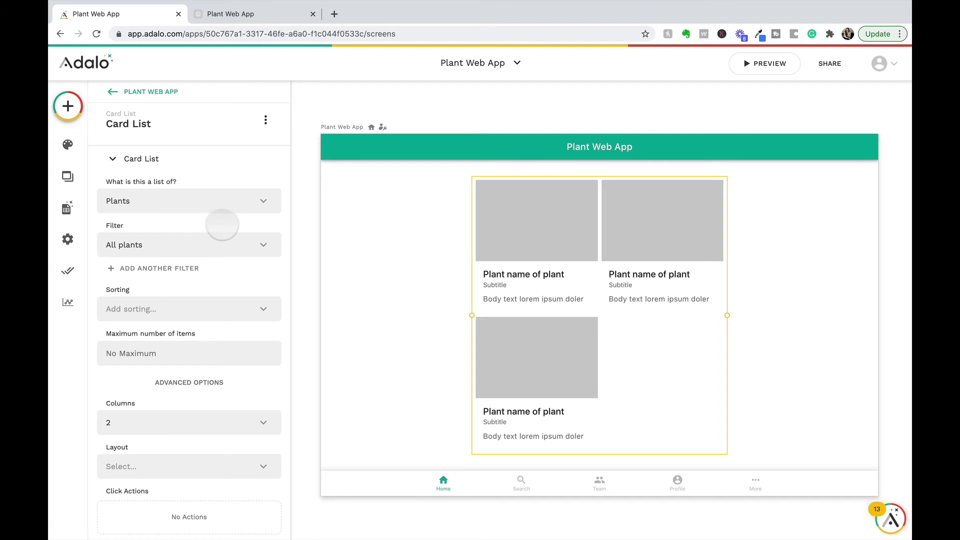
scroll(223, 225, down, 5)
click(206, 313)
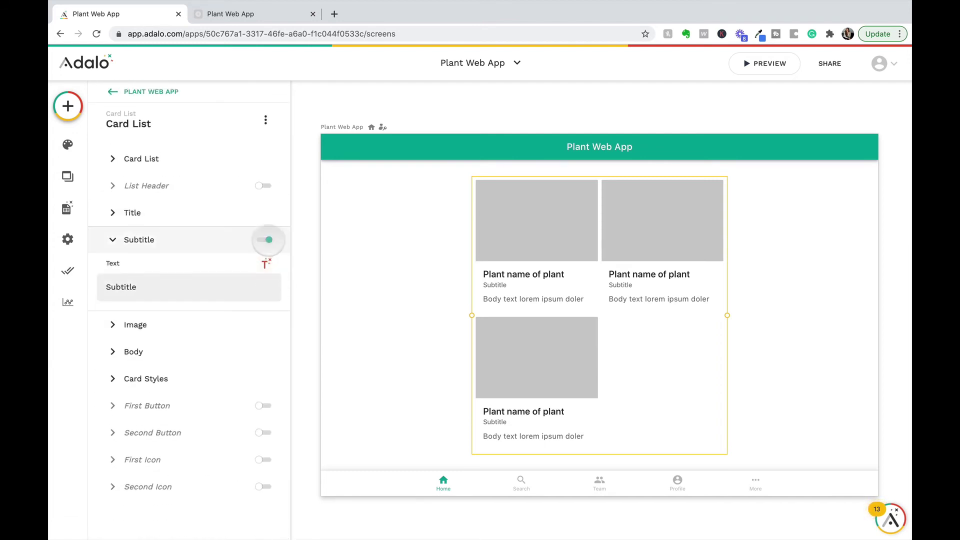
click(262, 240)
click(241, 335)
click(263, 293)
- Give the cards a light grey #ebebeb background
click(200, 361)
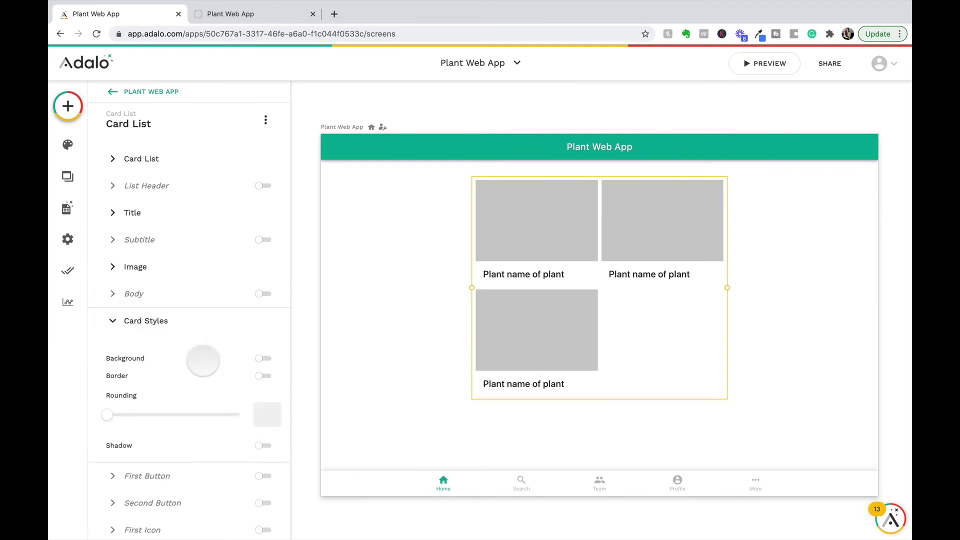
click(264, 359)
click(207, 385)
mouse_move(365, 433)
mouse_down()
mouse_move(295, 393)
mouse_move(294, 381)
mouse_up()
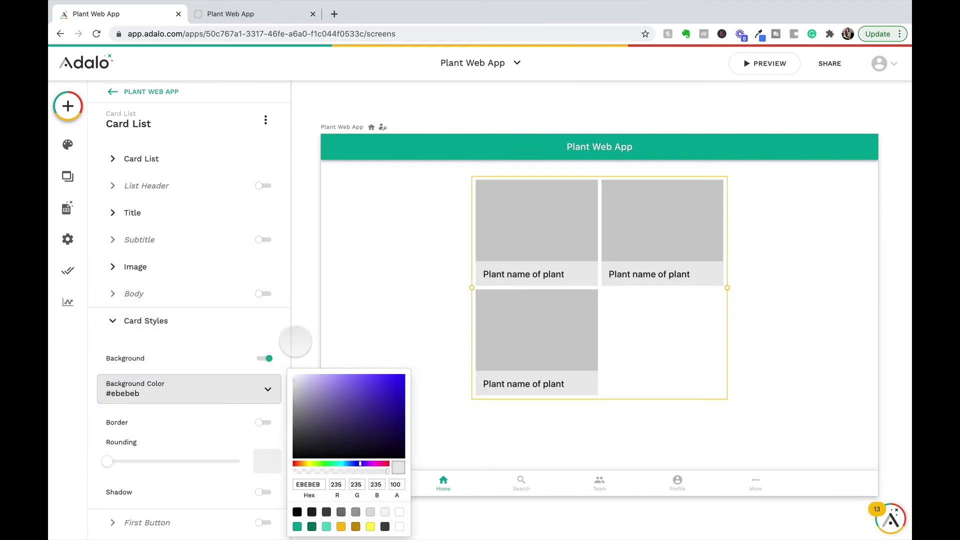
click(295, 342)
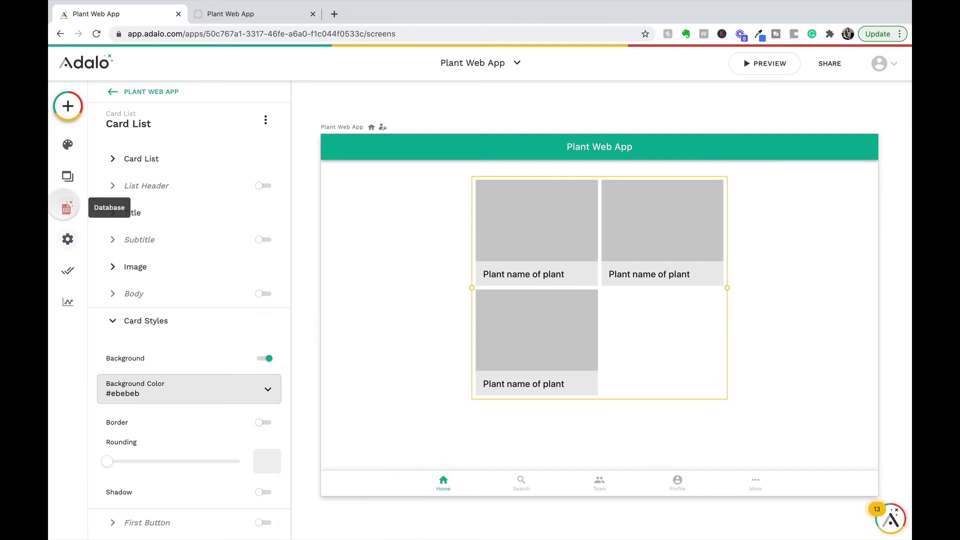
- Review the shared Plants collection's six records, then preview the web app
click(66, 208)
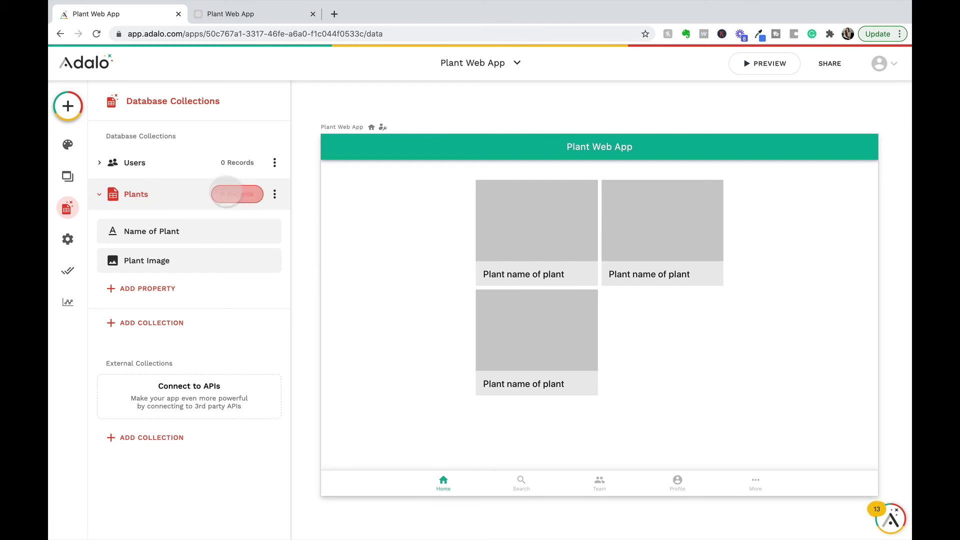
click(235, 193)
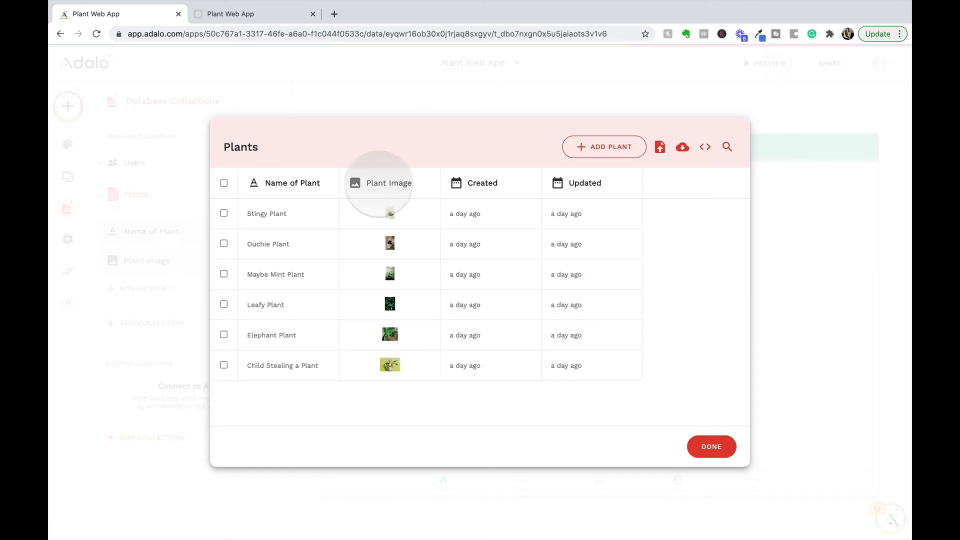
click(712, 447)
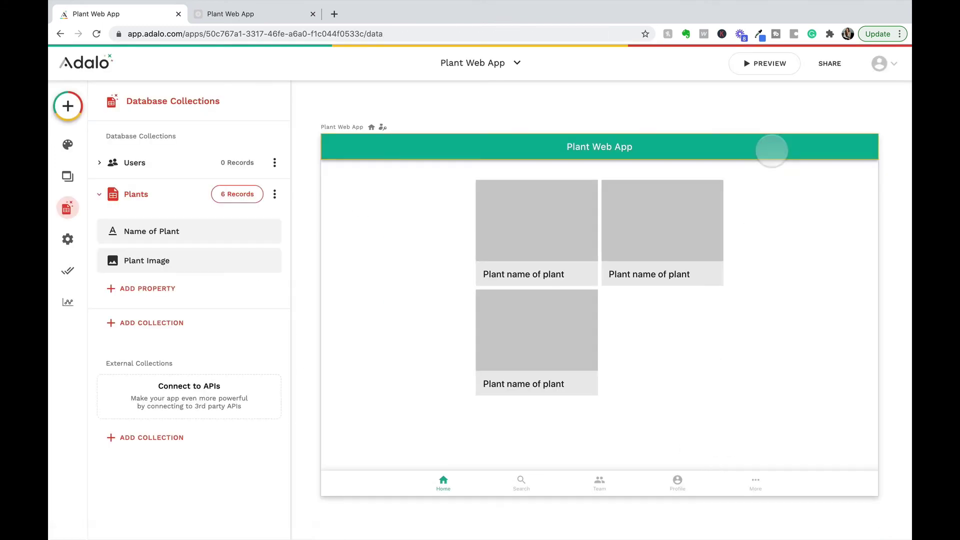
click(765, 63)
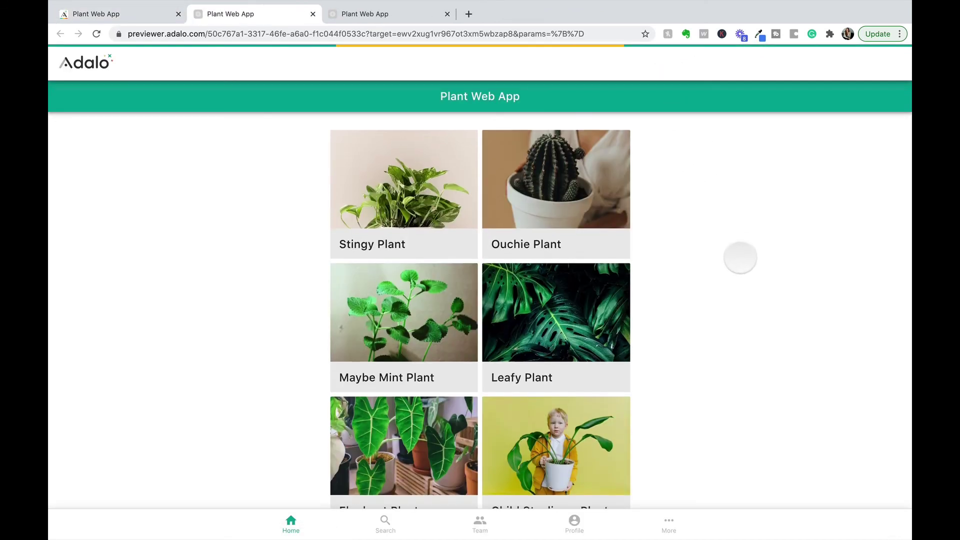
scroll(741, 258, down, 1)
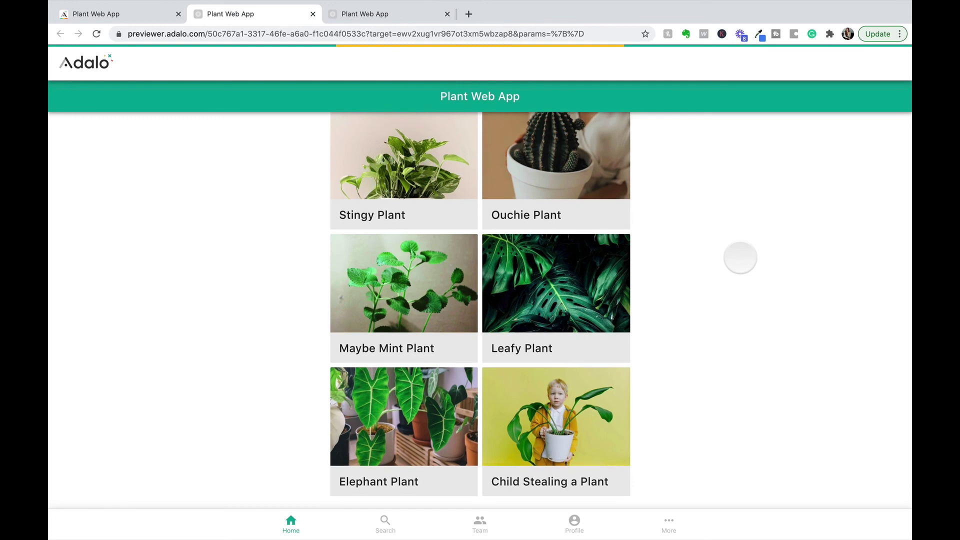